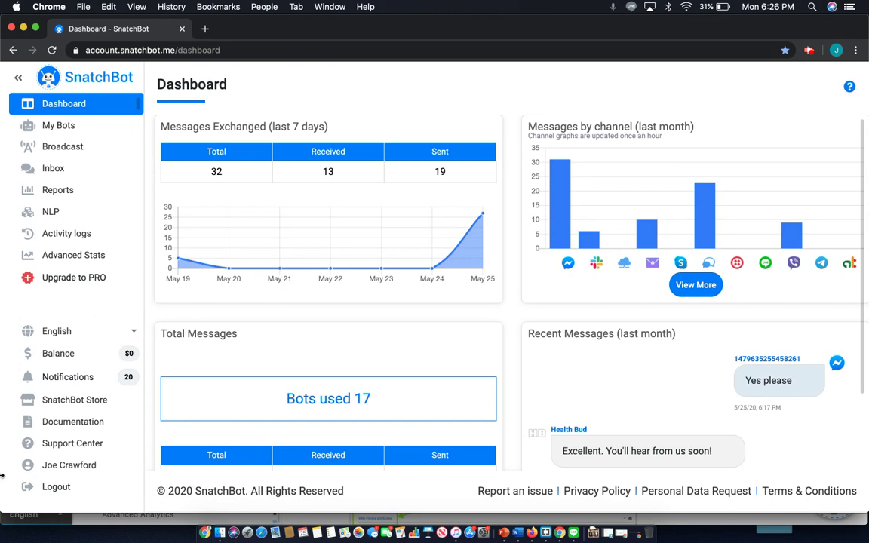
Open the Health Bud bot for building and select its Subscription Request interaction.
{"action": "left_click", "coordinate": [84, 124]}
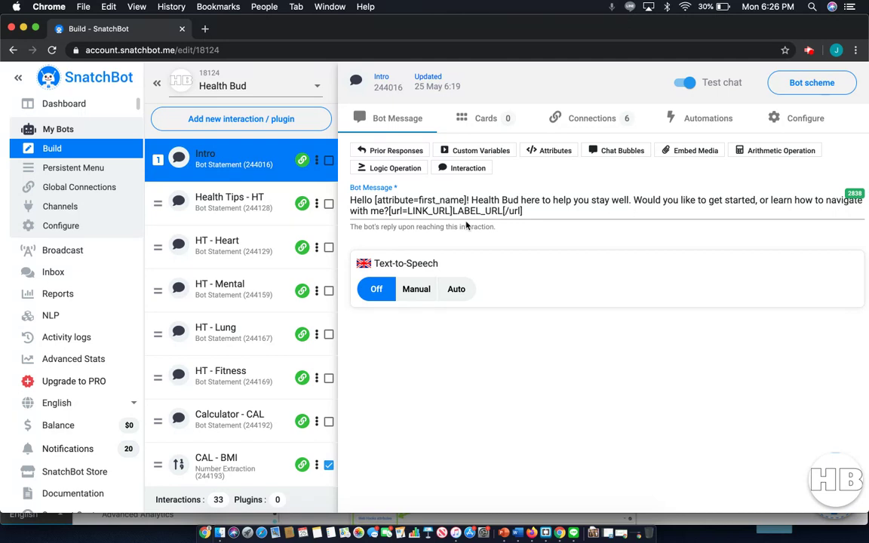
{"action": "scroll", "coordinate": [219, 226], "scroll_direction": "down", "scroll_amount": 3}
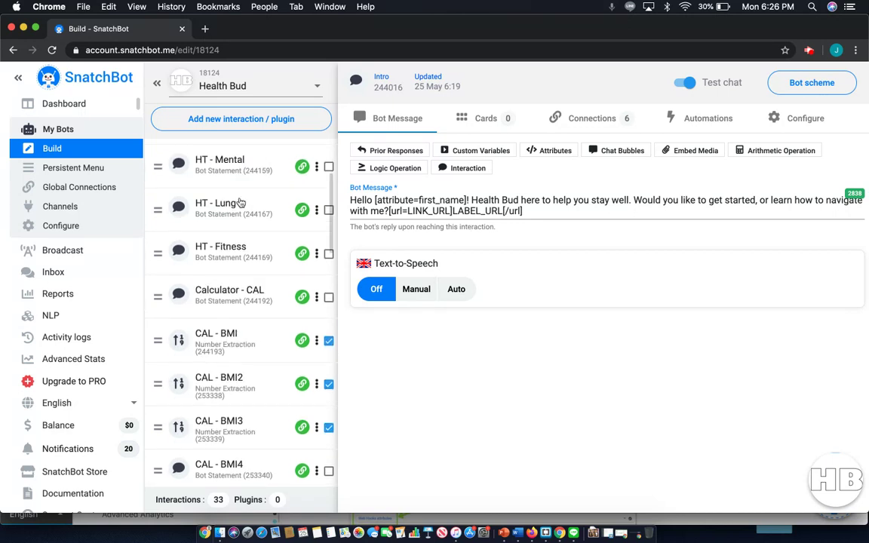
{"action": "scroll", "coordinate": [242, 202], "scroll_direction": "down", "scroll_amount": 10}
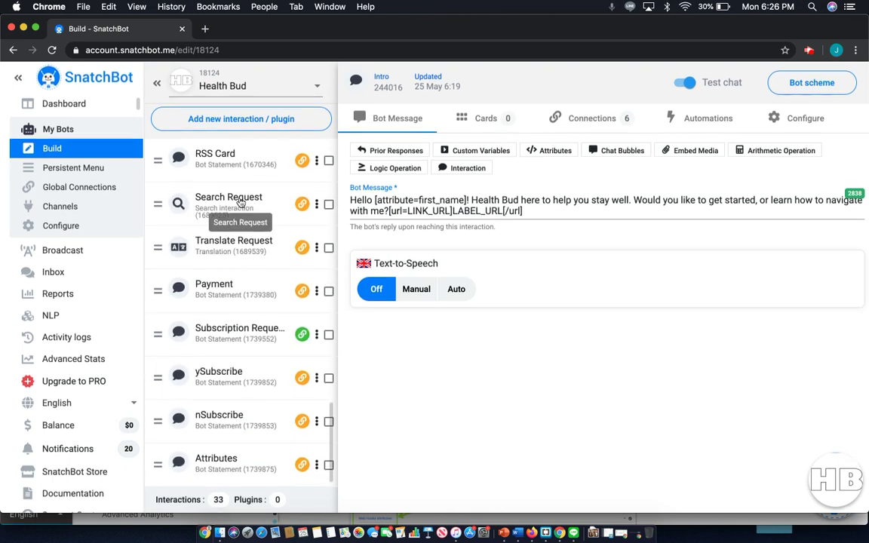
{"action": "left_click", "coordinate": [251, 339]}
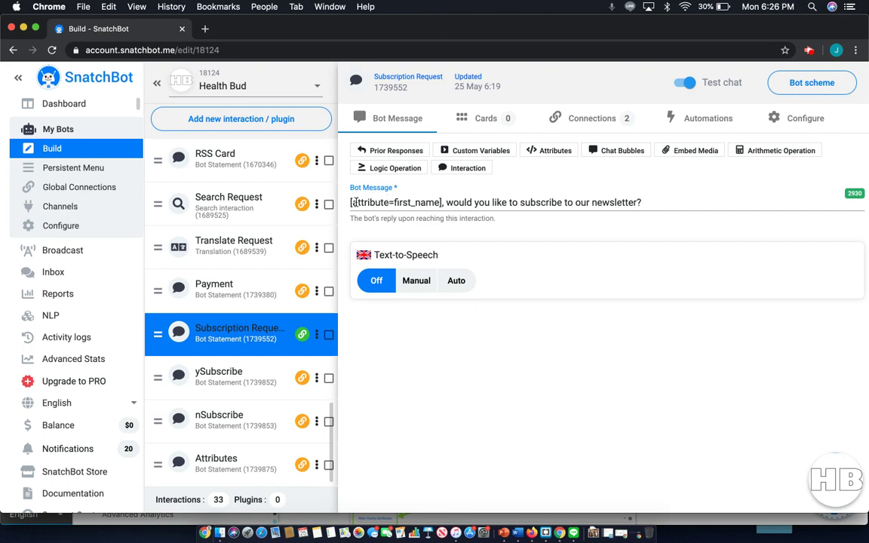
Examine the attribute codes available for the Subscription Request's bot message.
{"action": "left_click", "coordinate": [354, 202]}
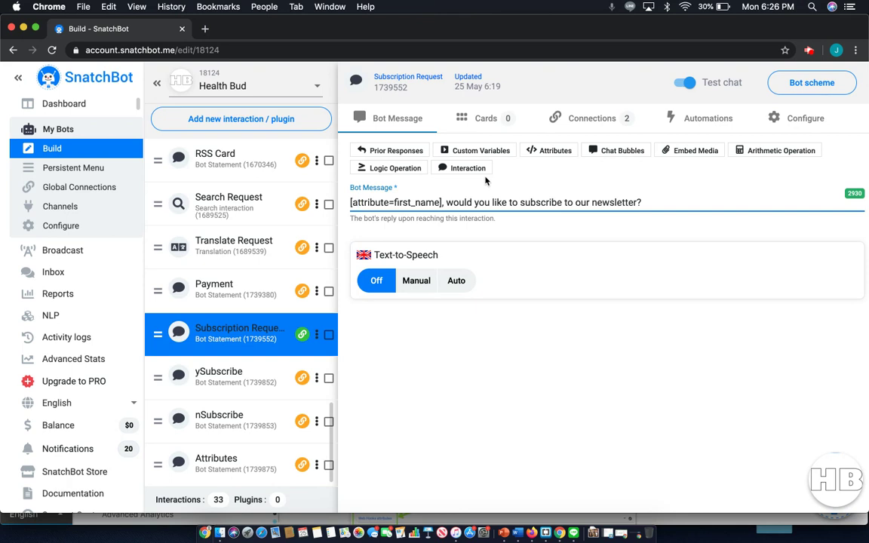
{"action": "left_click", "coordinate": [553, 151]}
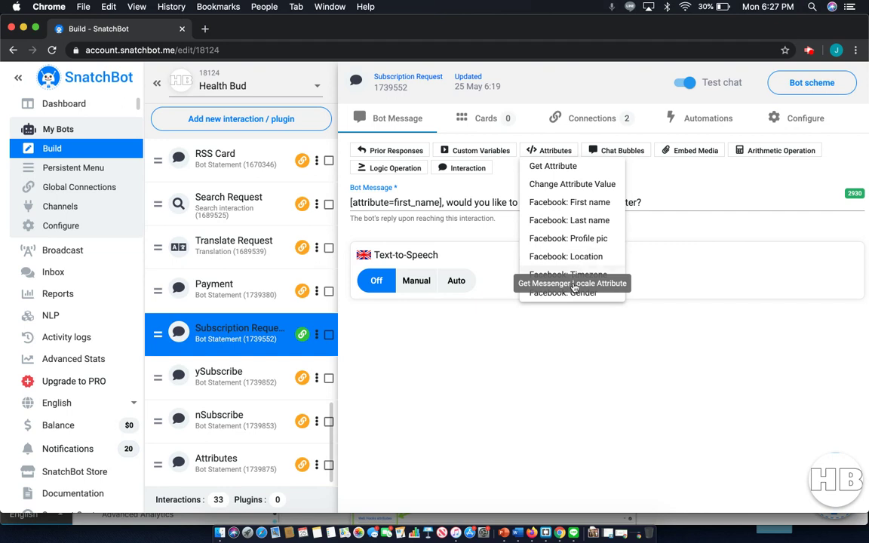
{"action": "left_click", "coordinate": [644, 230]}
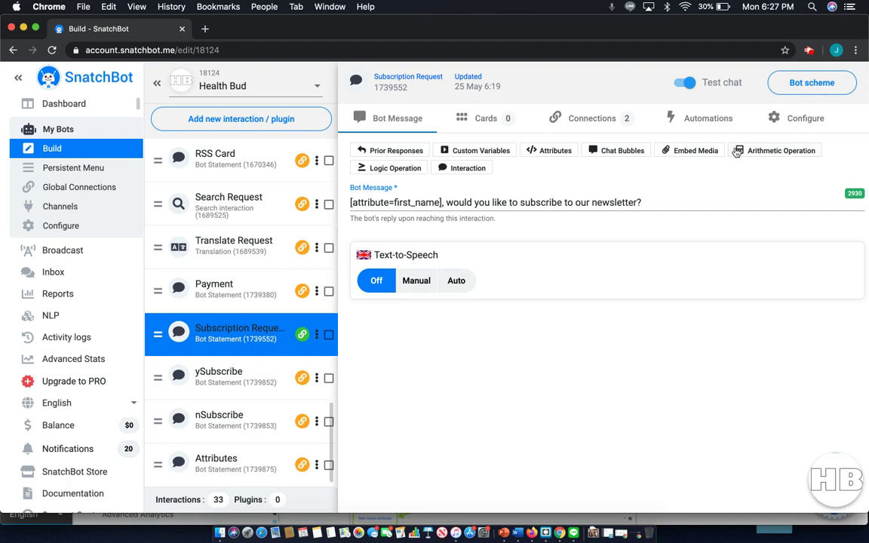
Fill in a custom attribute for Subscription Request with key Phone and value [responseTo interaction=ID fallback=Sorry].
{"action": "left_click", "coordinate": [790, 119]}
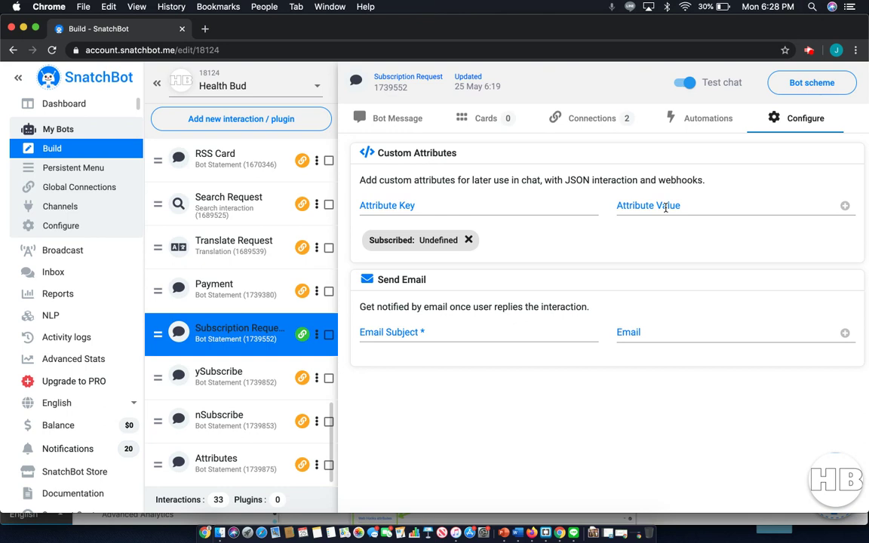
{"action": "left_click", "coordinate": [405, 203]}
{"action": "type", "text": "Phone"}
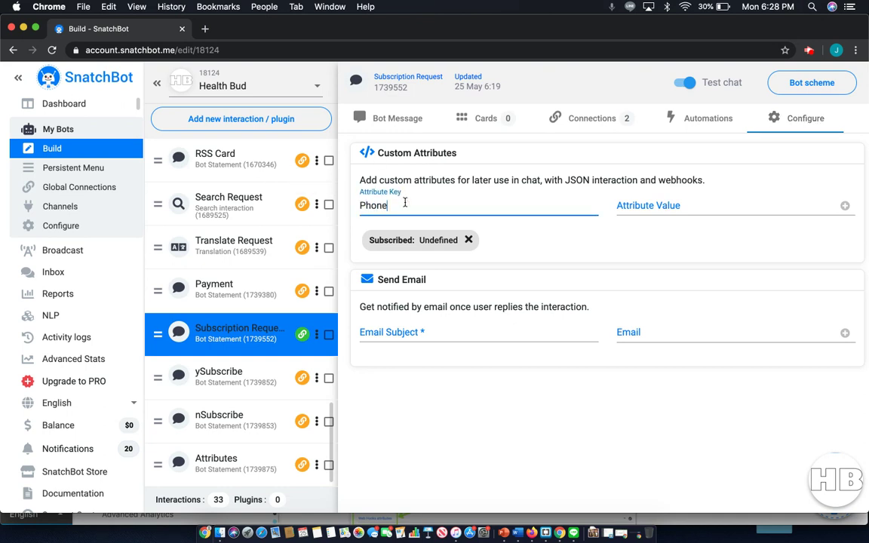
{"action": "key", "text": "Tab"}
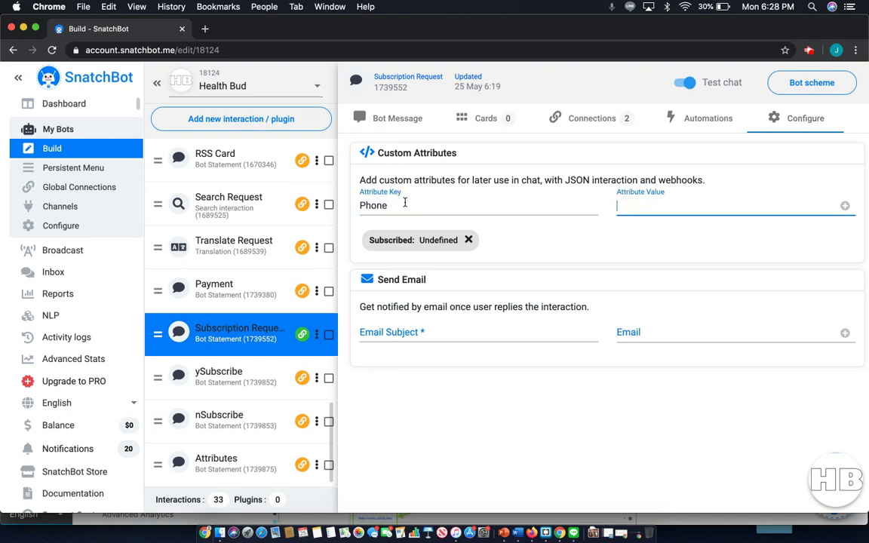
{"action": "type", "text": "[responseTo i"}
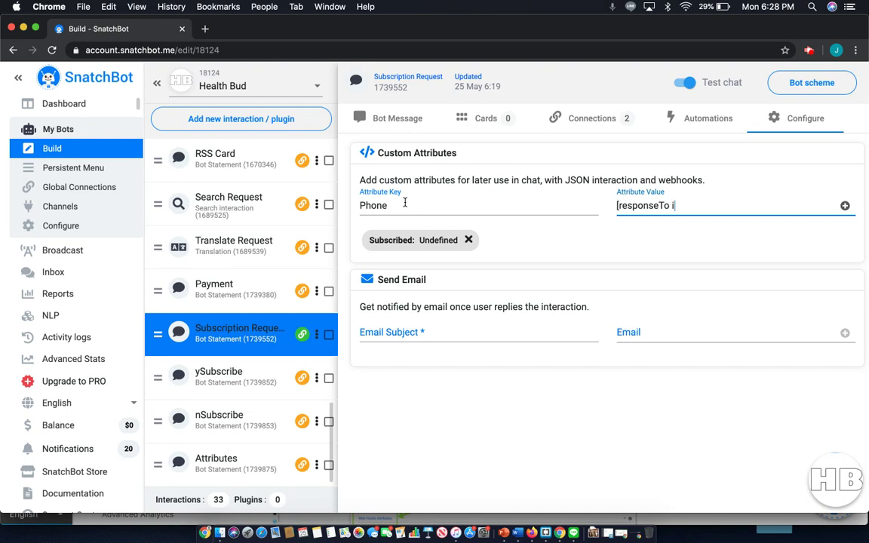
{"action": "type", "text": "nteraction"}
{"action": "type", "text": "="}
{"action": "type", "text": "ID"}
{"action": "type", "text": "fall"}
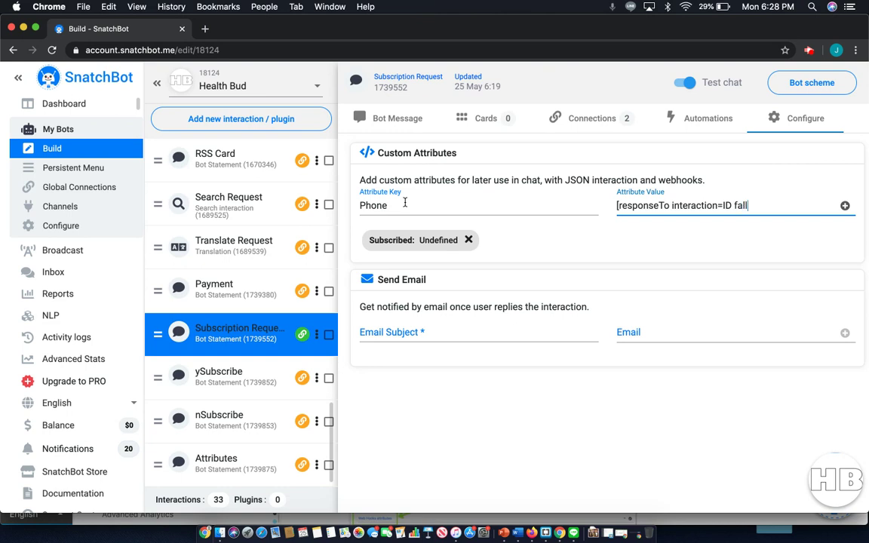
{"action": "type", "text": "back=Sorry]"}
Change the Phone attribute's value code to [extractedData interaction=ID fallback=Sorry].
{"action": "left_click_drag", "start_coordinate": [669, 205], "coordinate": [619, 206]}
{"action": "key", "text": "BackSpace"}
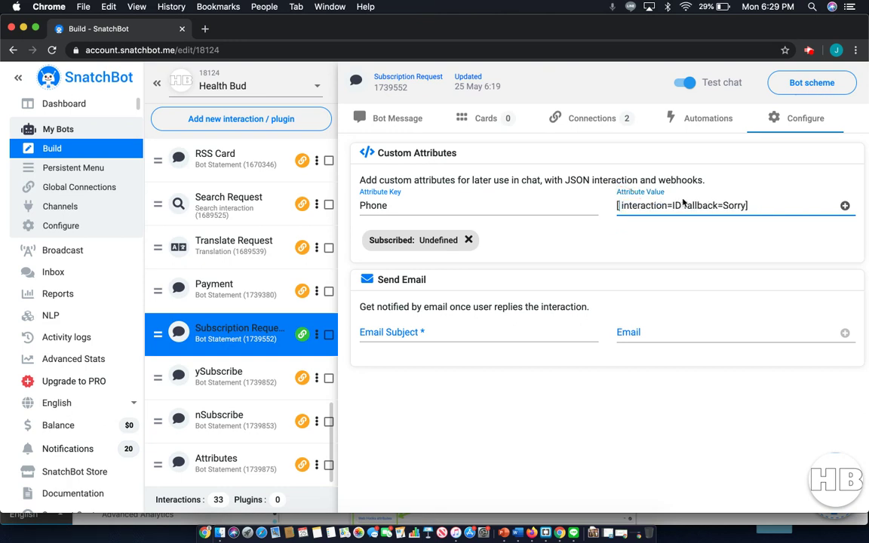
{"action": "type", "text": "ext"}
{"action": "type", "text": "ractedDat"}
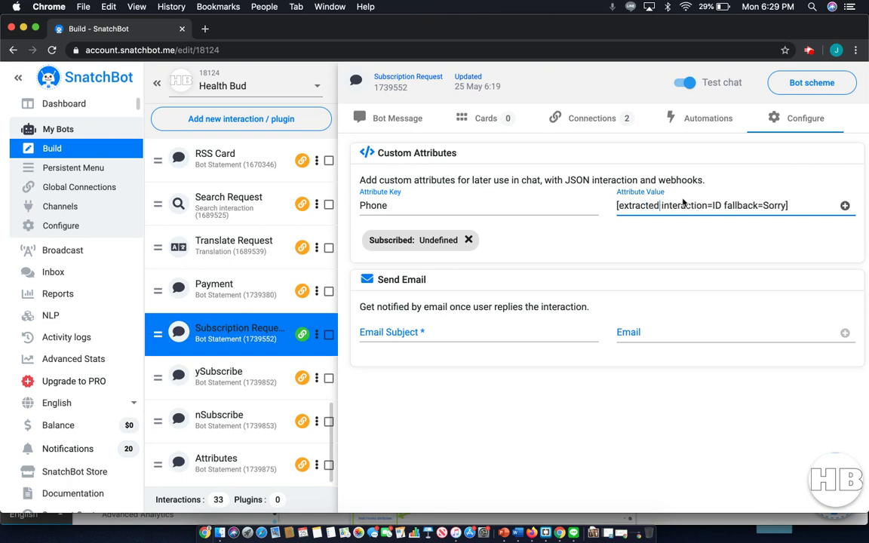
{"action": "type", "text": "e"}
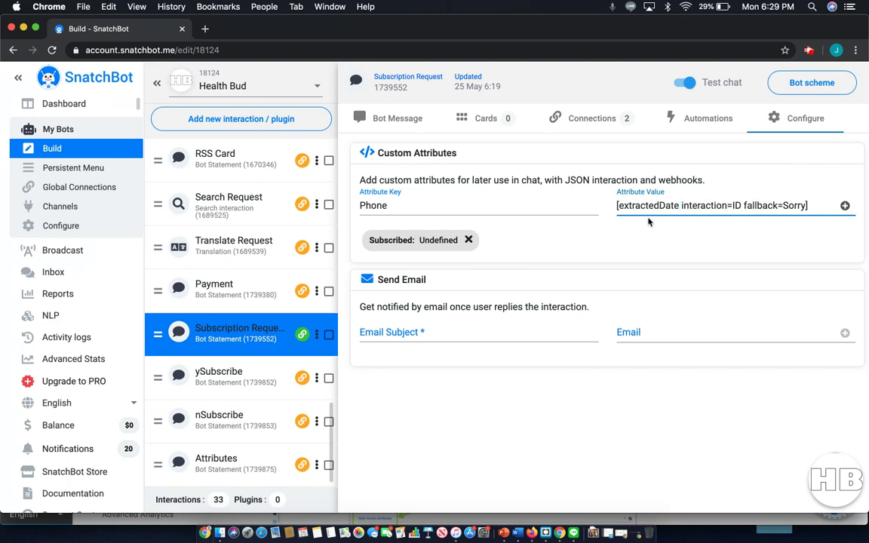
{"action": "key", "text": "BackSpace"}
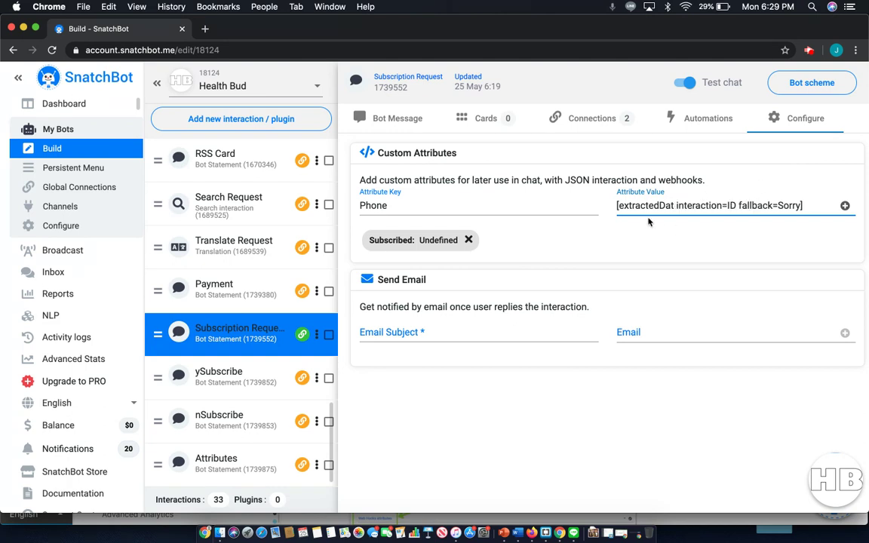
{"action": "type", "text": "a"}
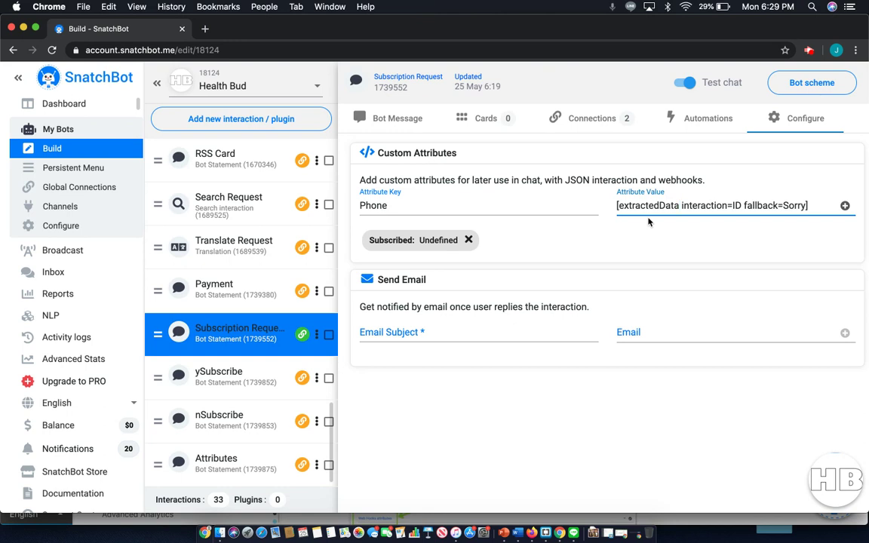
Replace the Phone attribute's whole value with [attribute=KEY].
{"action": "triple_click", "coordinate": [711, 204]}
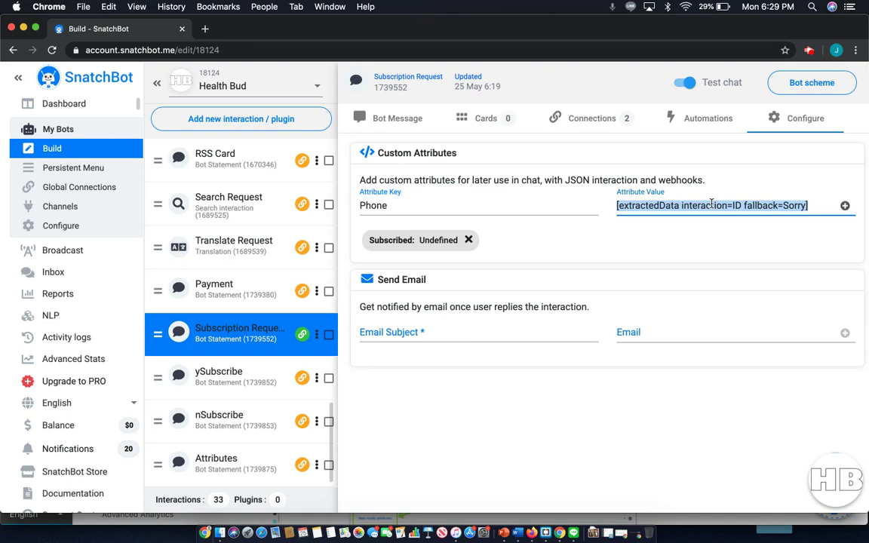
{"action": "type", "text": "[attri"}
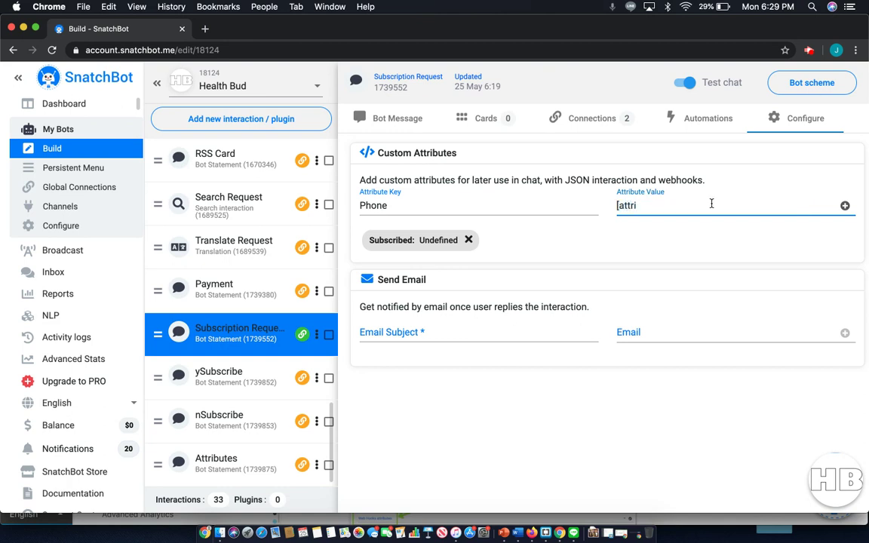
{"action": "type", "text": "bute=KEY]"}
Change the Phone attribute's value code to [showVar=KEY].
{"action": "double_click", "coordinate": [636, 203]}
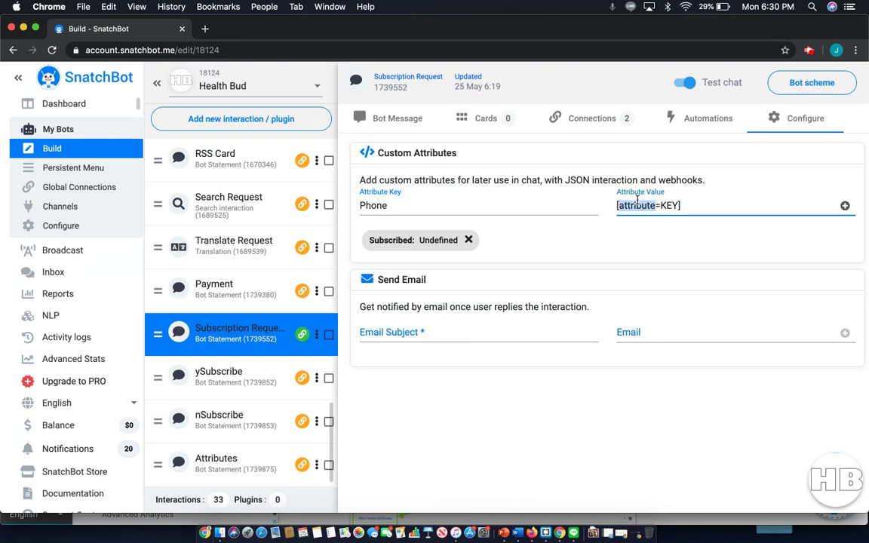
{"action": "type", "text": "showvar"}
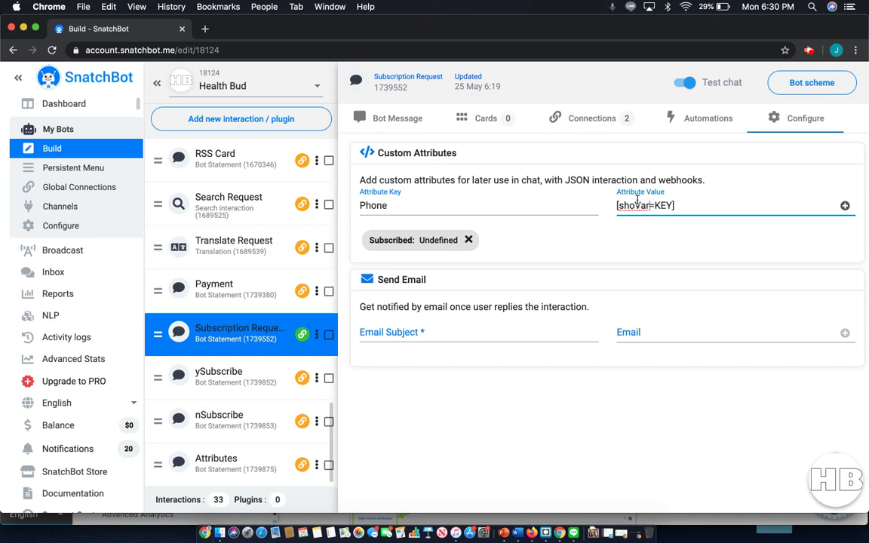
{"action": "key", "text": "BackSpace"}
{"action": "key", "text": "BackSpace"}
{"action": "key", "text": "BackSpace"}
{"action": "type", "text": "Var"}
Clear the unsaved custom attribute's value and its Phone key.
{"action": "left_click_drag", "start_coordinate": [712, 202], "coordinate": [613, 198]}
{"action": "key", "text": "ctrl+x"}
{"action": "left_click_drag", "start_coordinate": [405, 201], "coordinate": [349, 206]}
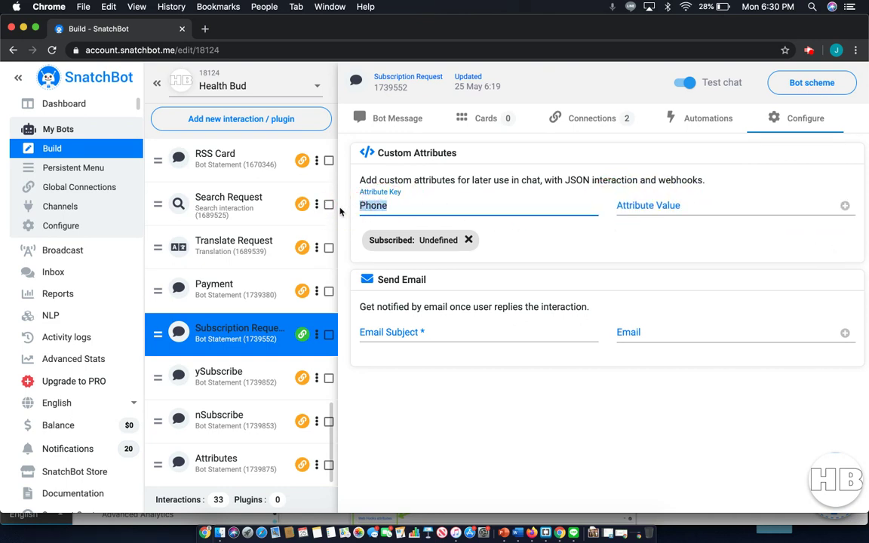
{"action": "key", "text": "ctrl+x"}
Review the Subscription Request's message, custom attributes and connections, along with the ySubscribe and nSubscribe bot messages.
{"action": "left_click", "coordinate": [393, 123]}
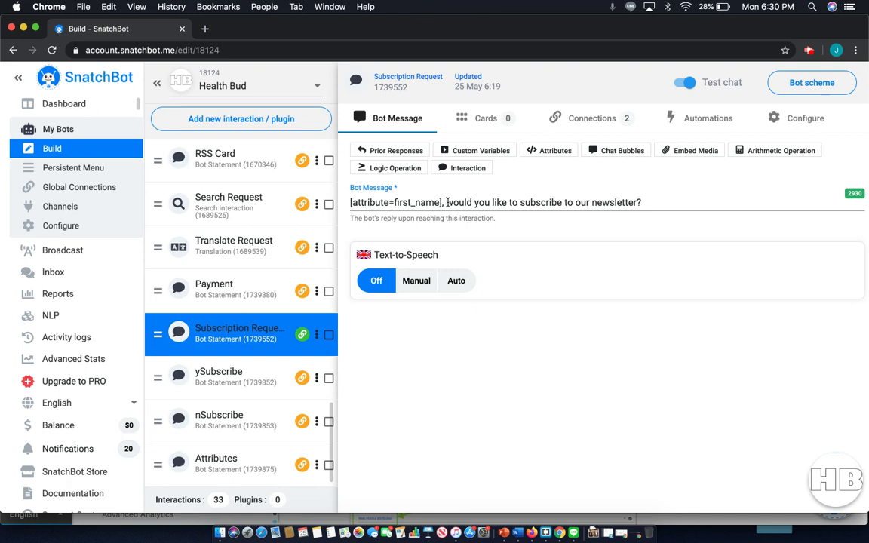
{"action": "left_click", "coordinate": [781, 122]}
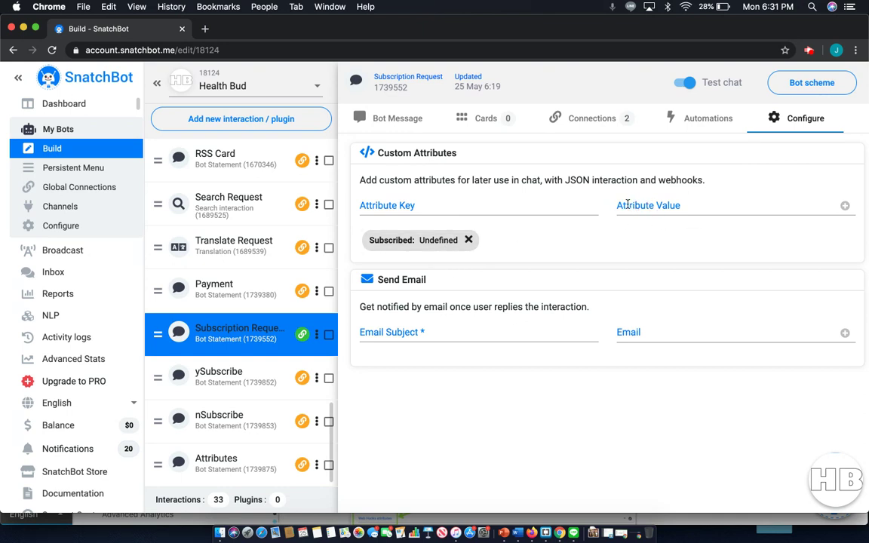
{"action": "left_click", "coordinate": [583, 121]}
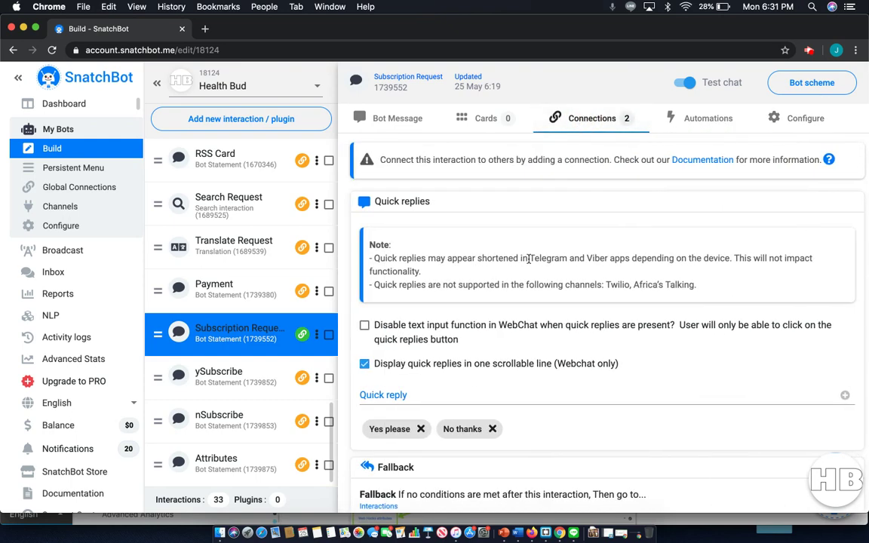
{"action": "left_click", "coordinate": [398, 119]}
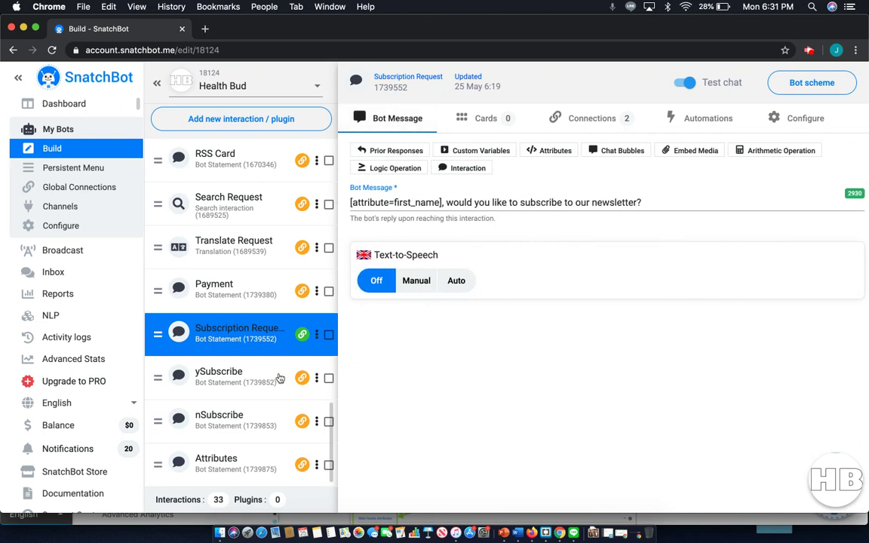
{"action": "left_click", "coordinate": [249, 377]}
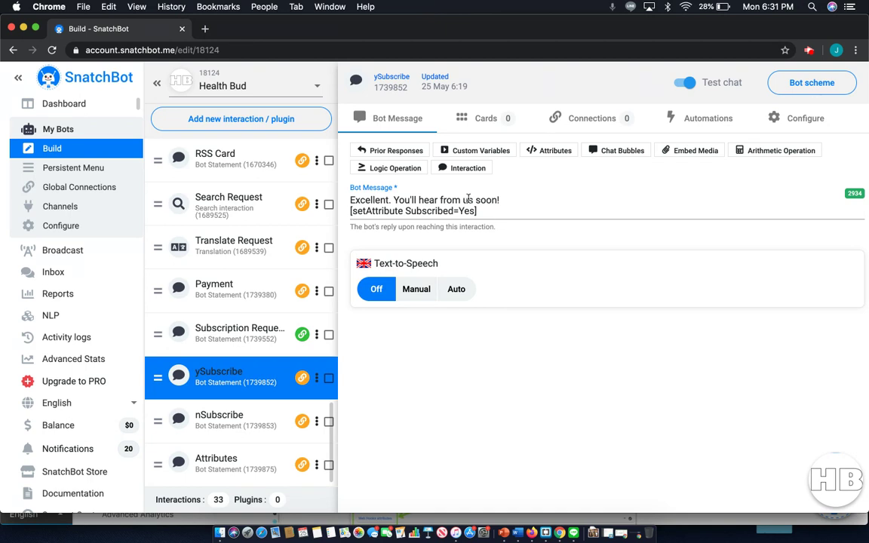
{"action": "left_click", "coordinate": [254, 428]}
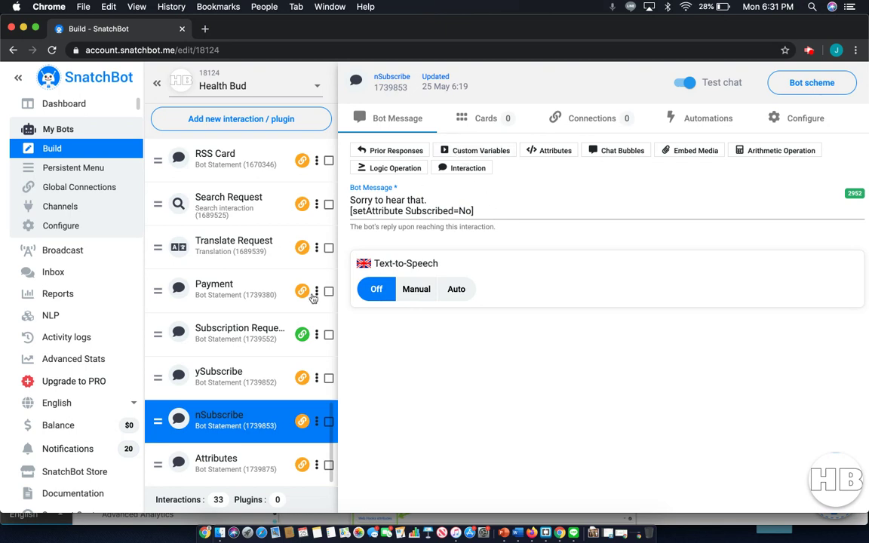
Add a new JSON API interaction named JSON Attribute to the bot.
{"action": "left_click", "coordinate": [271, 119]}
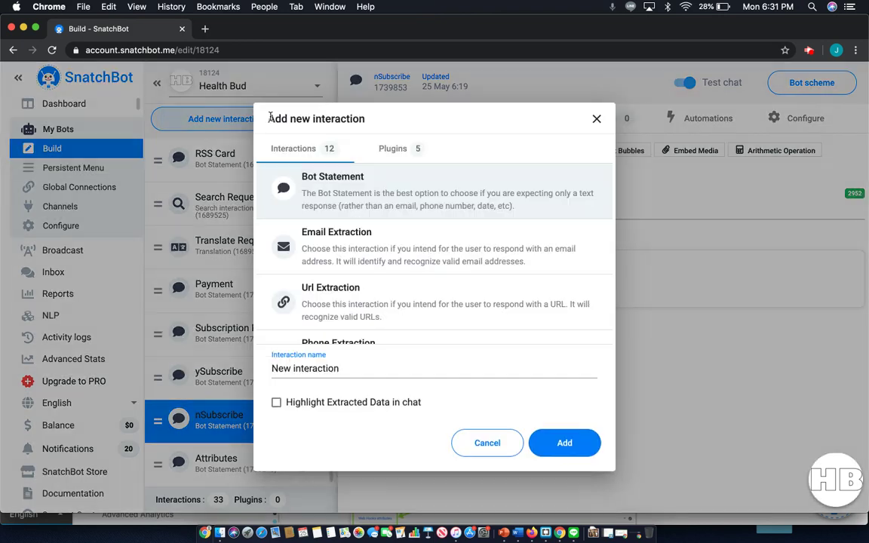
{"action": "scroll", "coordinate": [368, 278], "scroll_direction": "down", "scroll_amount": 3}
{"action": "scroll", "coordinate": [368, 277], "scroll_direction": "down", "scroll_amount": 4}
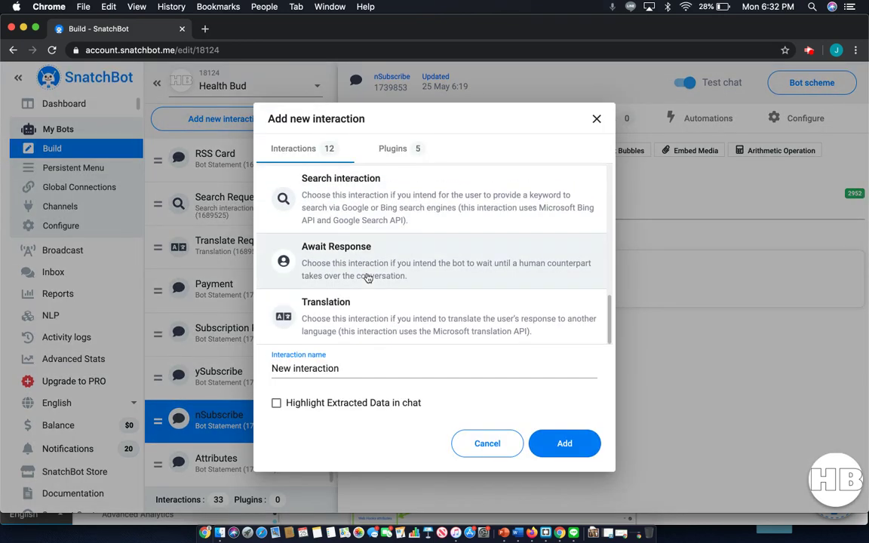
{"action": "scroll", "coordinate": [368, 276], "scroll_direction": "up", "scroll_amount": 2}
{"action": "left_click", "coordinate": [310, 365]}
{"action": "key", "text": "super+a"}
{"action": "type", "text": "JSON A"}
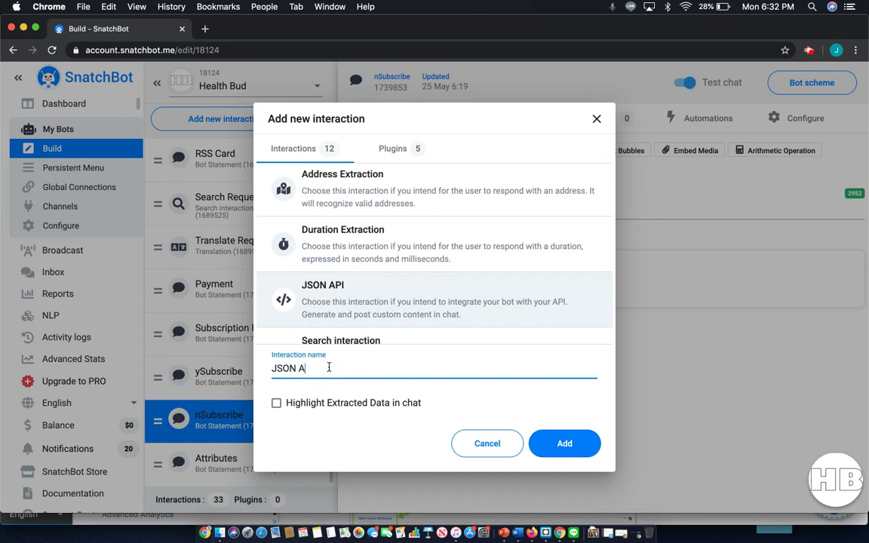
{"action": "type", "text": "ttribute"}
{"action": "left_click", "coordinate": [538, 448]}
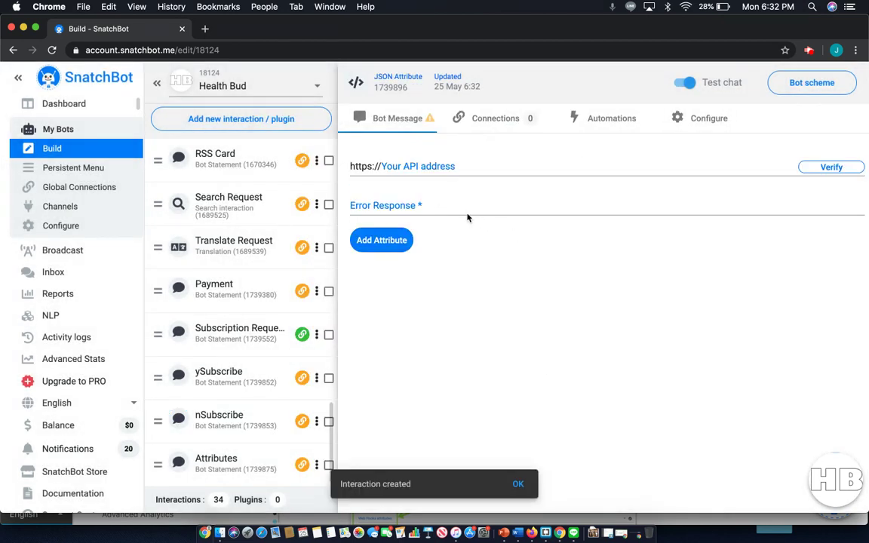
Add an attribute entry to the JSON Attribute interaction and look through the attributes available for it.
{"action": "left_click", "coordinate": [371, 238]}
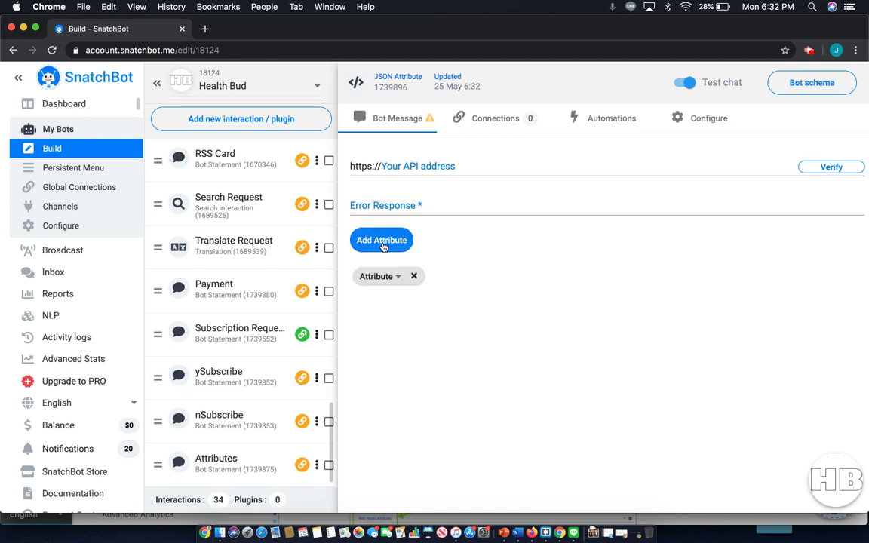
{"action": "left_click", "coordinate": [397, 275]}
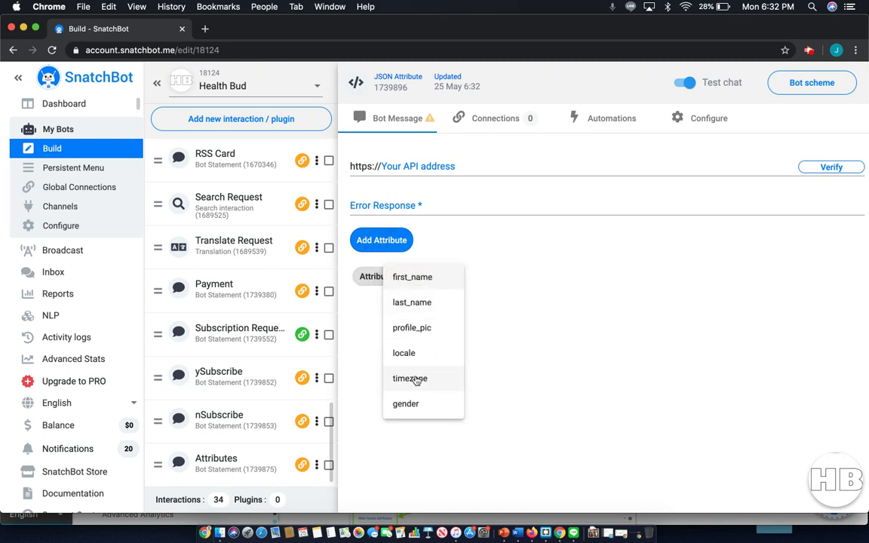
{"action": "scroll", "coordinate": [425, 280], "scroll_direction": "down", "scroll_amount": 1}
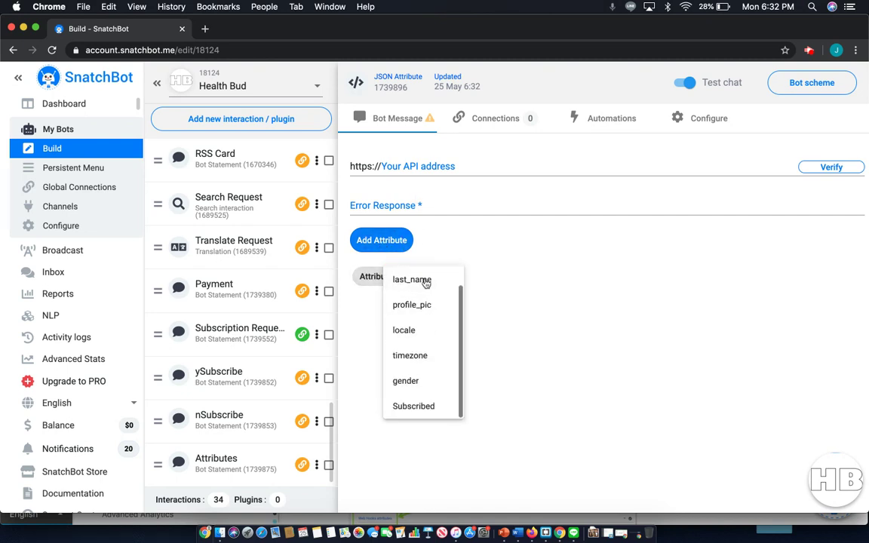
{"action": "left_click", "coordinate": [553, 323]}
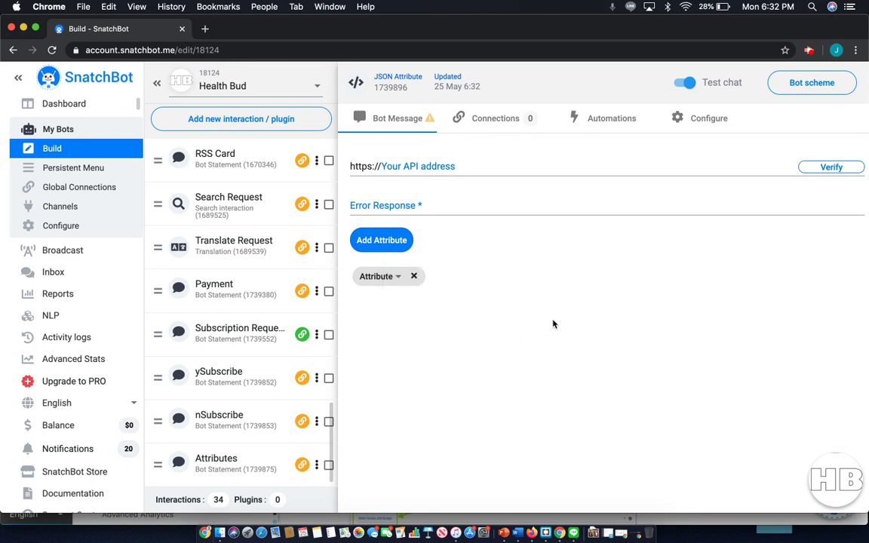
Examine the Web Hooks attributes available in the Subscription Request interaction's connections.
{"action": "scroll", "coordinate": [302, 389], "scroll_direction": "down", "scroll_amount": 1}
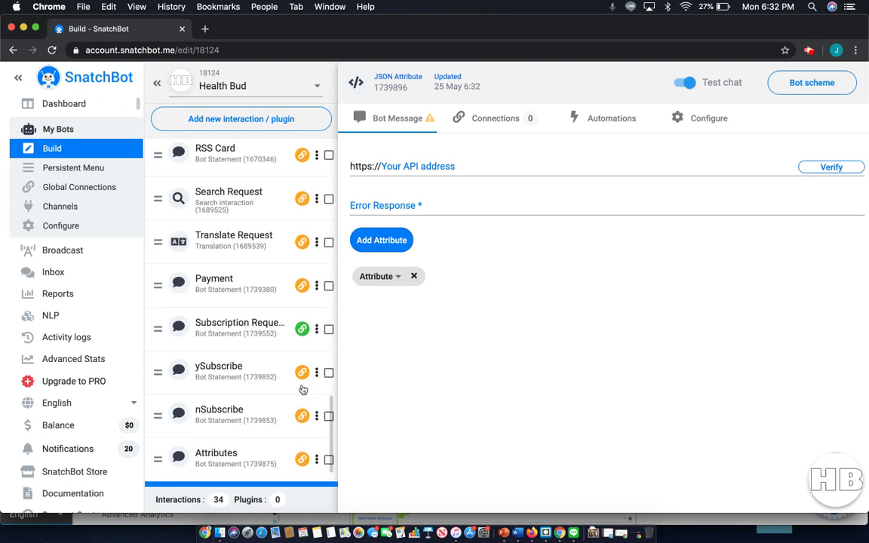
{"action": "scroll", "coordinate": [298, 390], "scroll_direction": "down", "scroll_amount": 2}
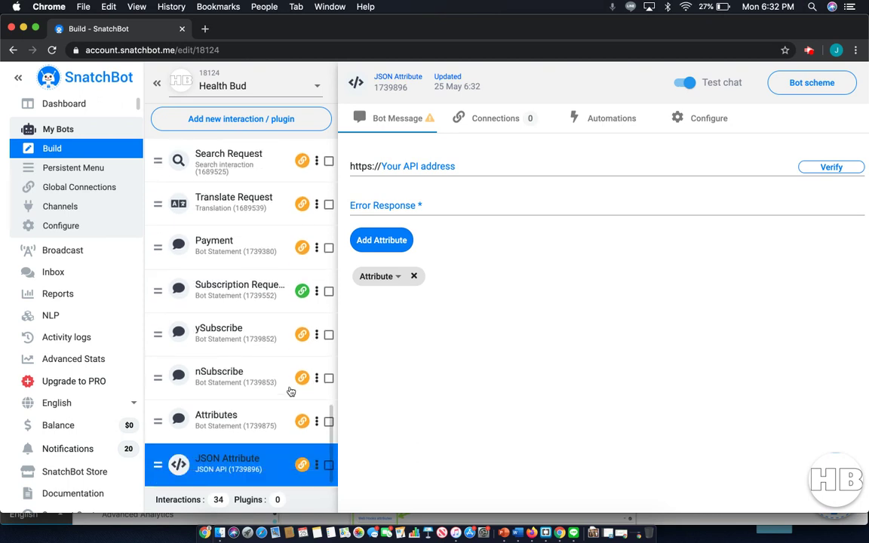
{"action": "left_click", "coordinate": [232, 290]}
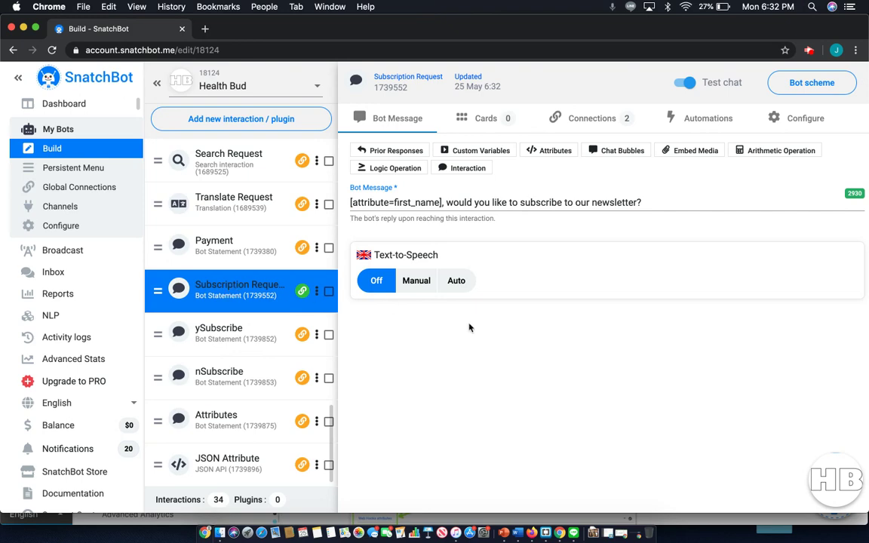
{"action": "left_click", "coordinate": [589, 121]}
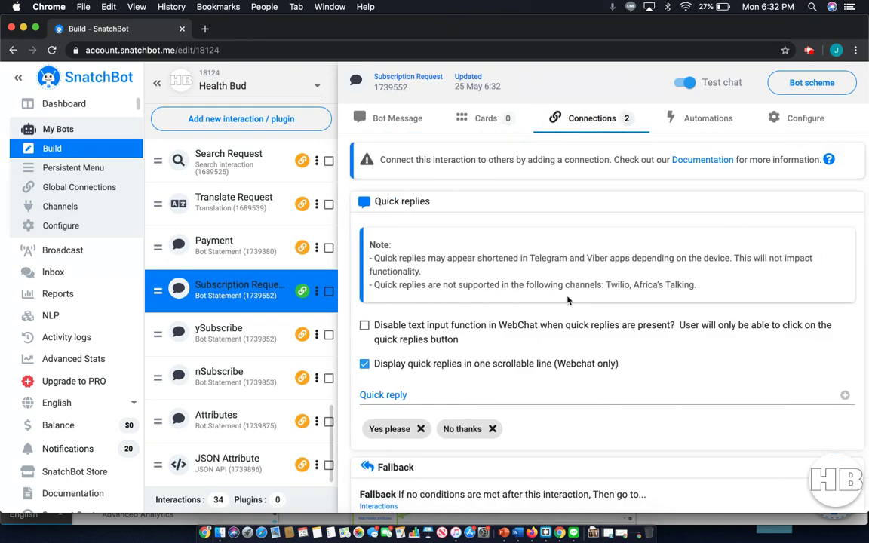
{"action": "scroll", "coordinate": [568, 300], "scroll_direction": "down", "scroll_amount": 5}
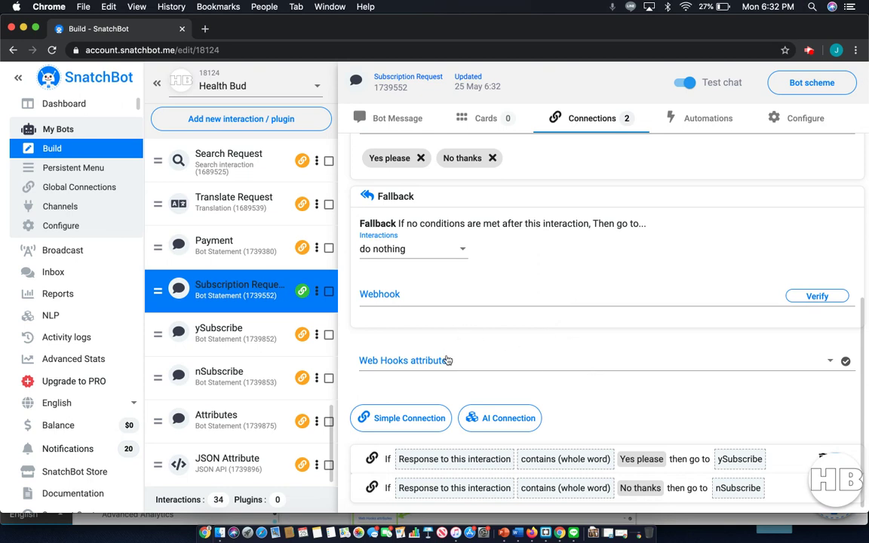
{"action": "left_click", "coordinate": [475, 361]}
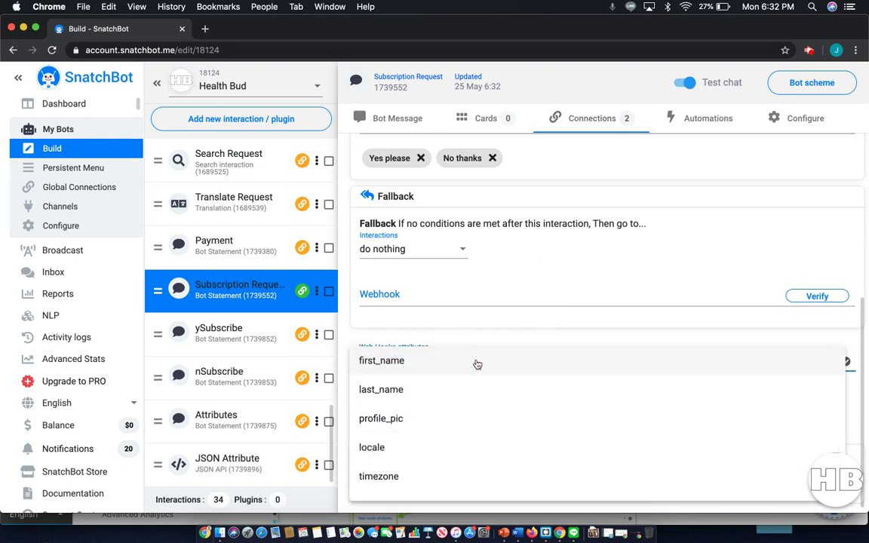
{"action": "scroll", "coordinate": [475, 364], "scroll_direction": "down", "scroll_amount": 2}
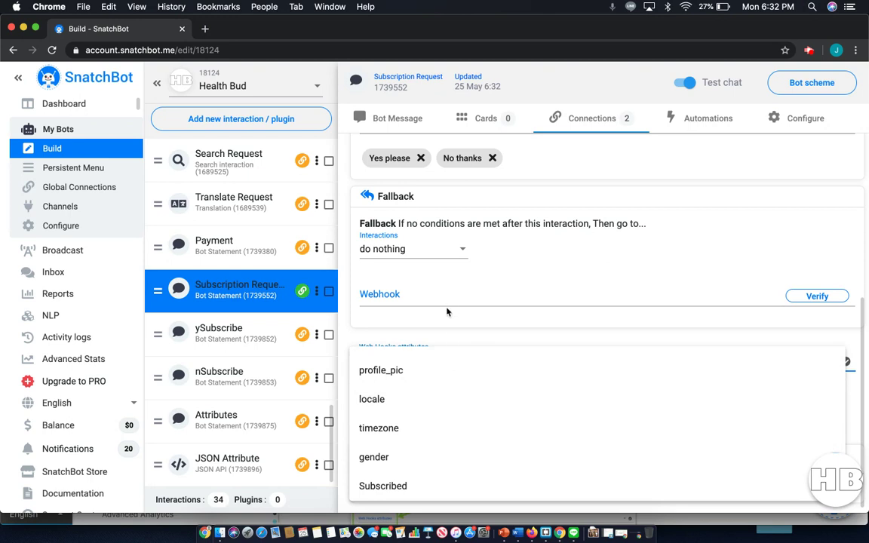
{"action": "left_click", "coordinate": [449, 341]}
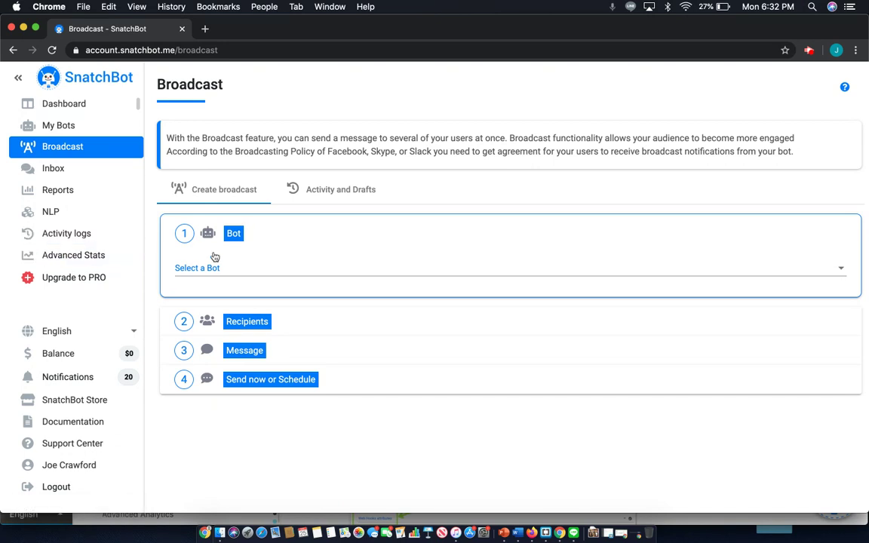
Choose Health Bud as the bot for the new broadcast and show the recipient filters.
{"action": "left_click", "coordinate": [223, 269]}
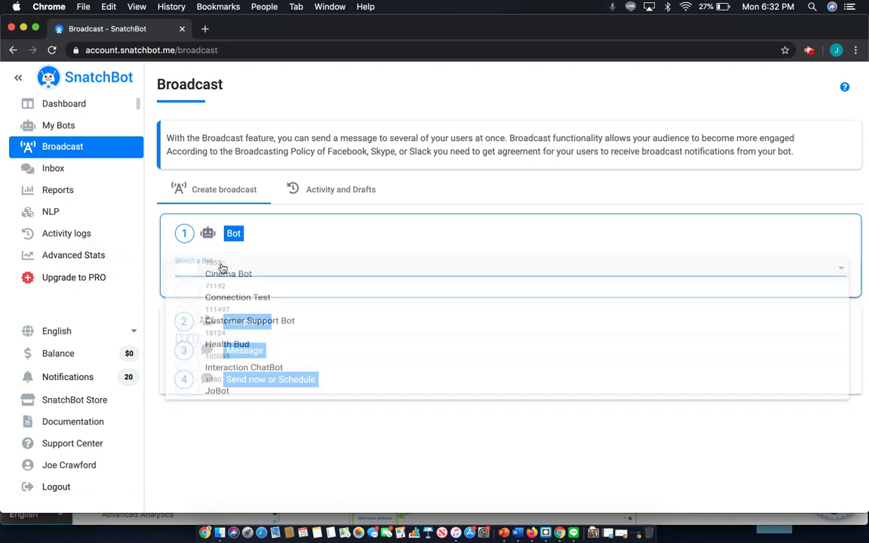
{"action": "left_click", "coordinate": [223, 348]}
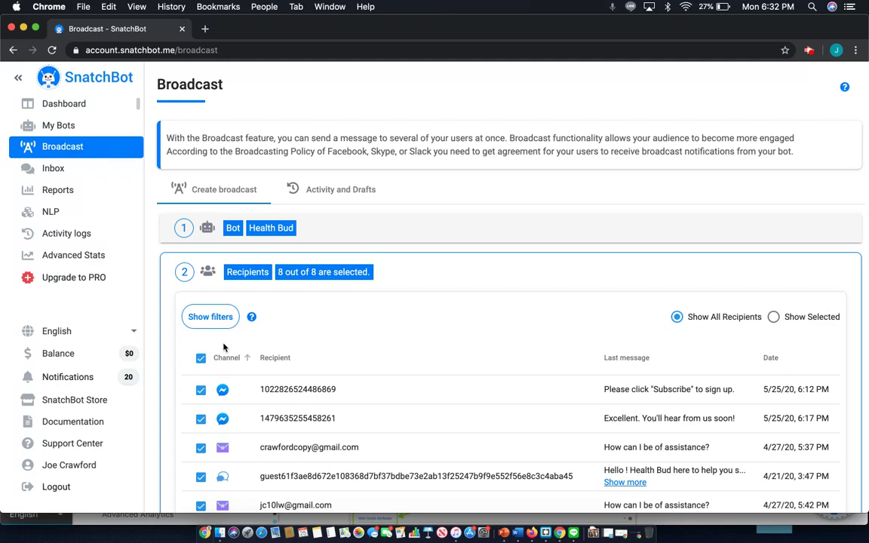
{"action": "scroll", "coordinate": [402, 329], "scroll_direction": "down", "scroll_amount": 1}
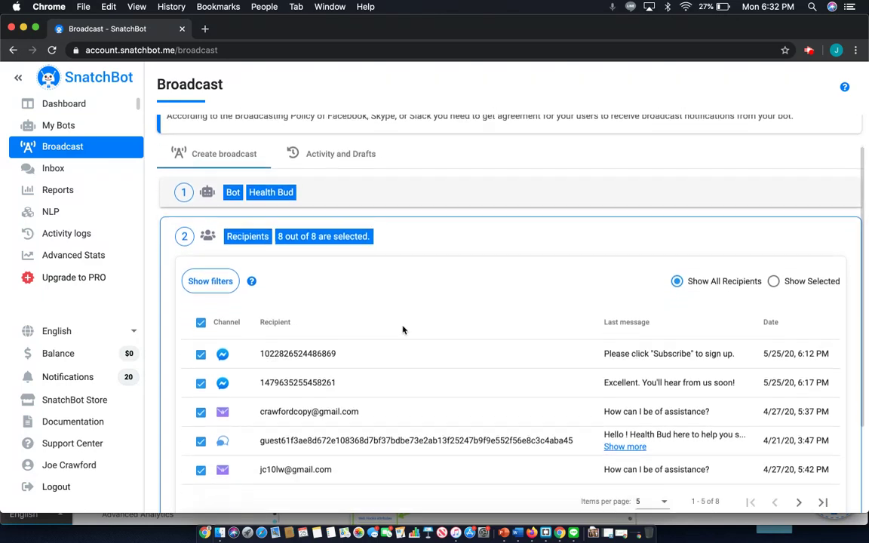
{"action": "left_click", "coordinate": [210, 272]}
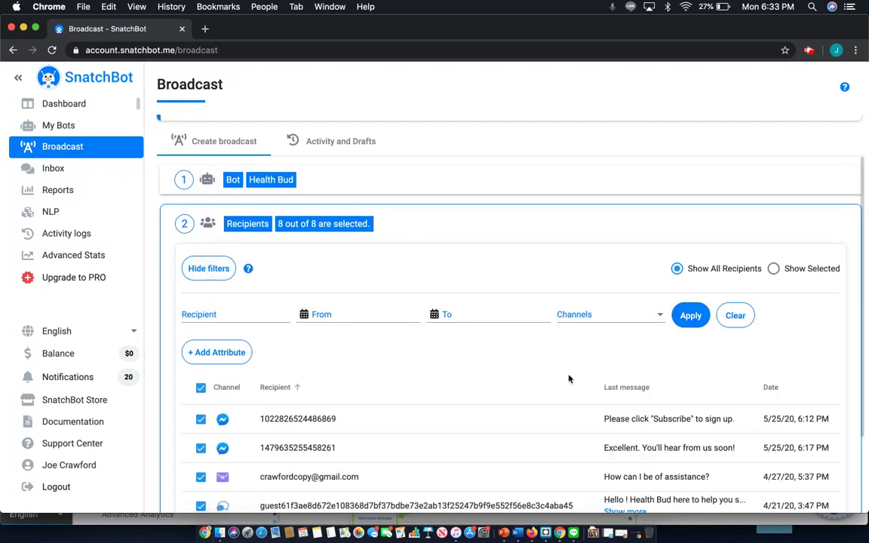
Filter the broadcast recipients by the Subscribed attribute with the value Yes.
{"action": "left_click", "coordinate": [200, 352]}
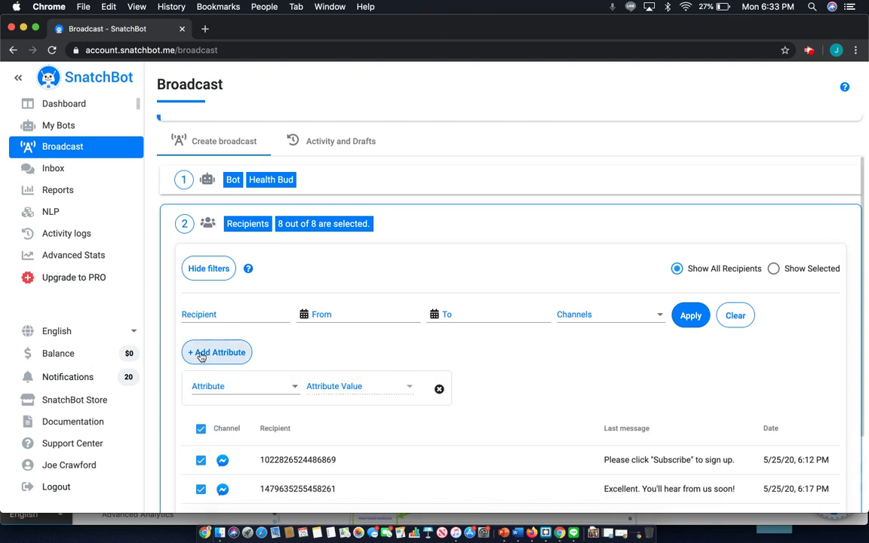
{"action": "left_click", "coordinate": [294, 385]}
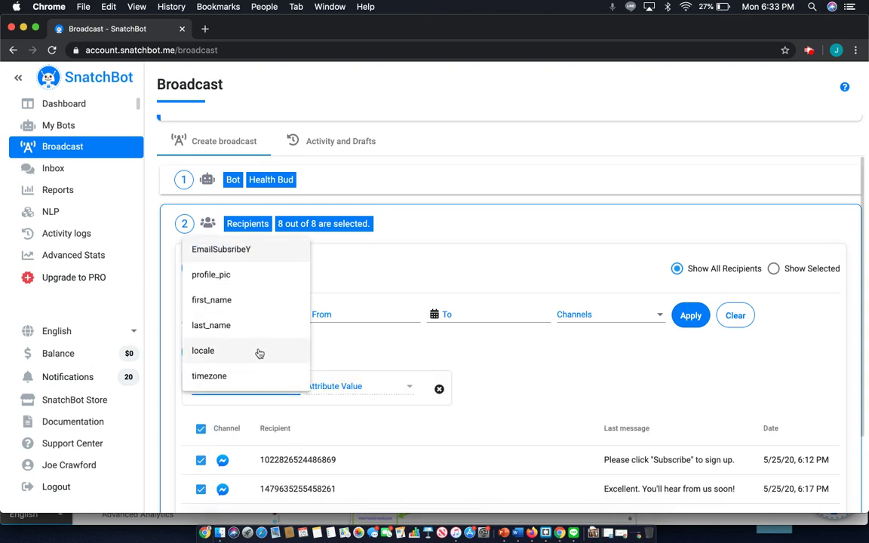
{"action": "scroll", "coordinate": [259, 353], "scroll_direction": "down", "scroll_amount": 2}
{"action": "left_click", "coordinate": [226, 378]}
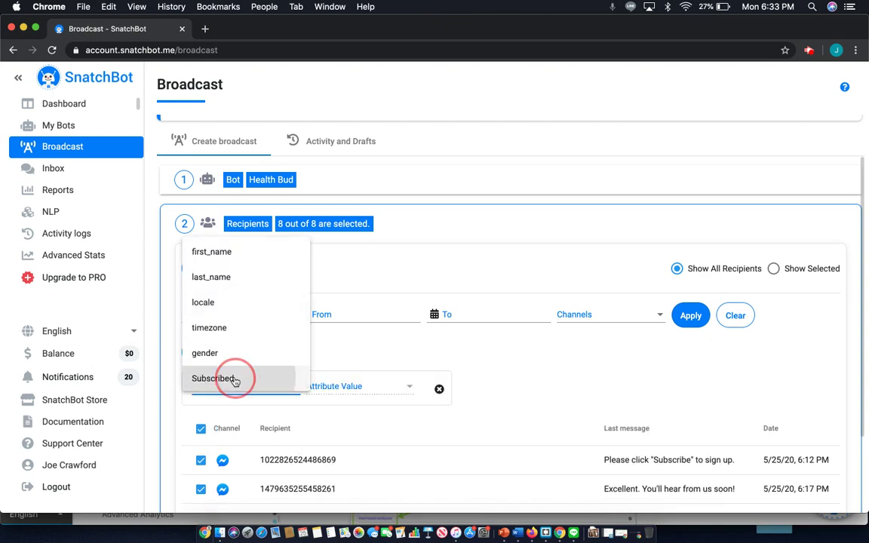
{"action": "left_click", "coordinate": [325, 386]}
{"action": "left_click", "coordinate": [325, 387]}
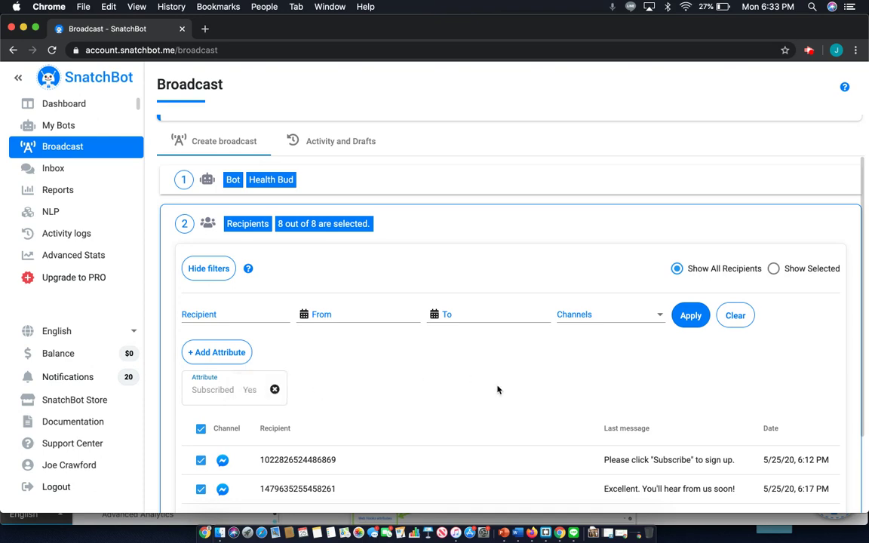
{"action": "scroll", "coordinate": [496, 387], "scroll_direction": "down", "scroll_amount": 3}
{"action": "left_click", "coordinate": [691, 202]}
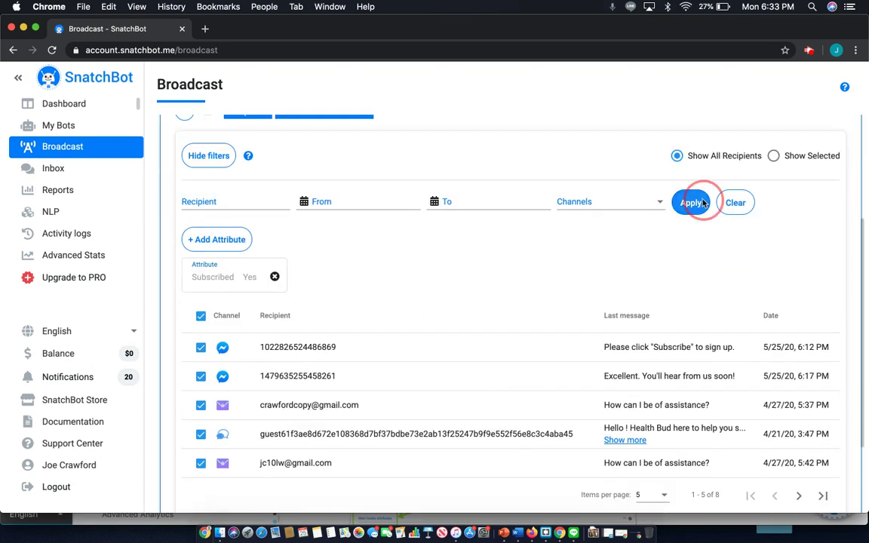
{"action": "scroll", "coordinate": [450, 345], "scroll_direction": "up", "scroll_amount": 2}
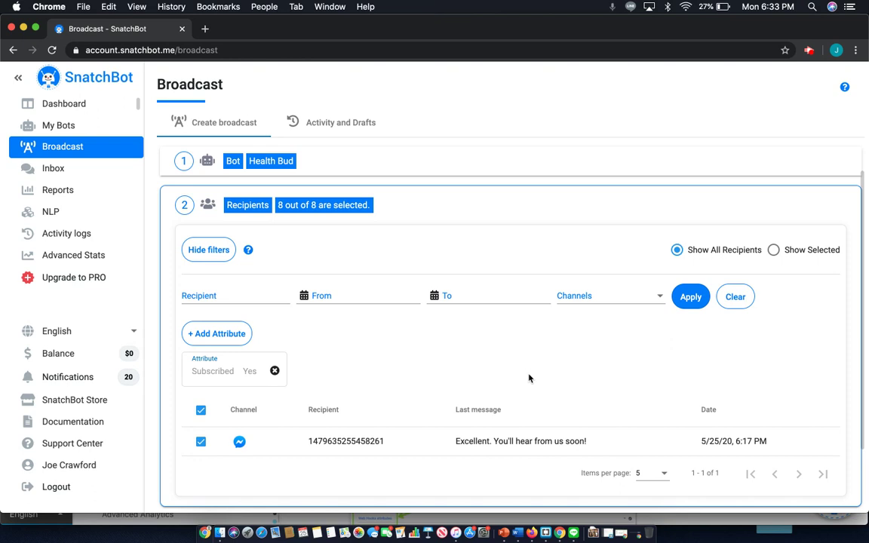
Filter the message reports to Bot Statement interactions with Attributes as the extracted data type.
{"action": "left_click", "coordinate": [67, 191]}
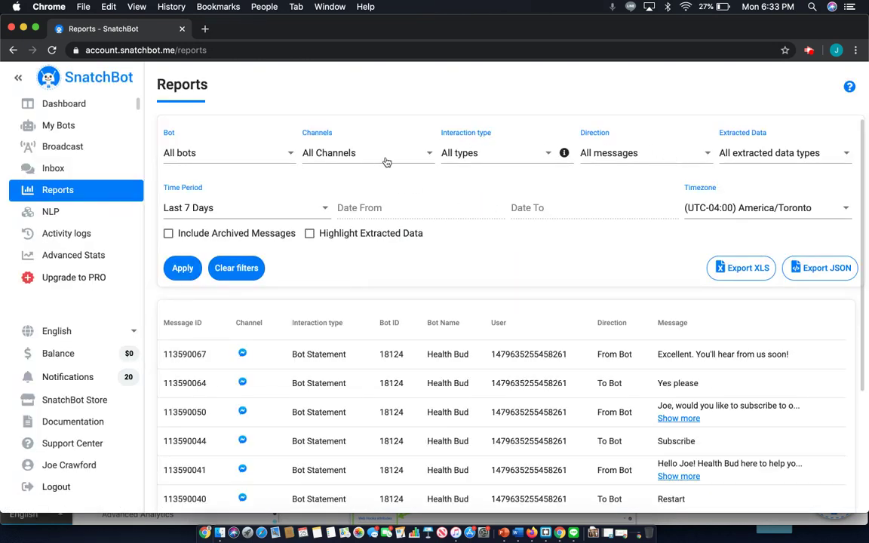
{"action": "left_click", "coordinate": [461, 154]}
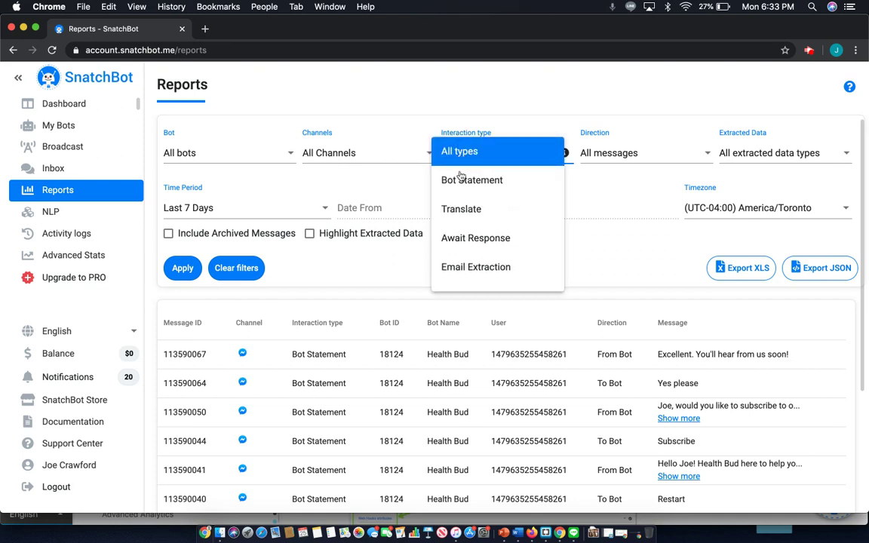
{"action": "left_click", "coordinate": [459, 179]}
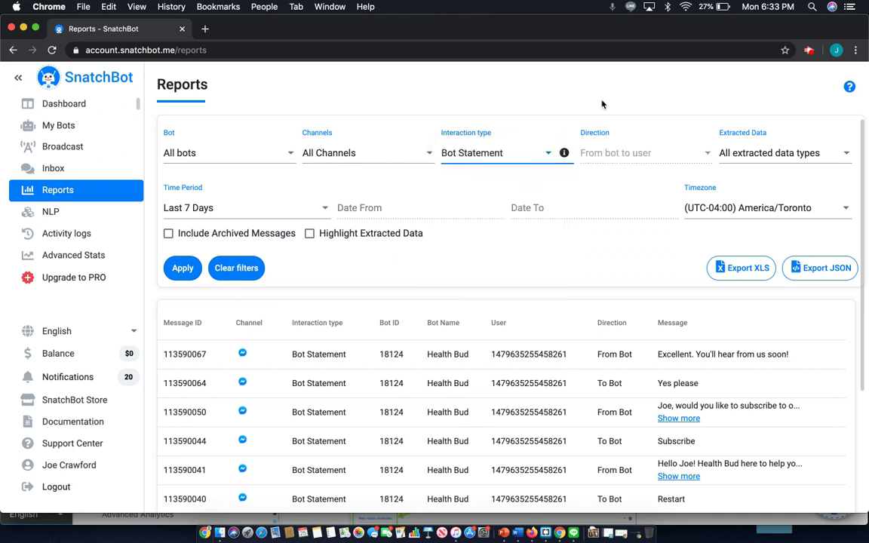
{"action": "left_click", "coordinate": [603, 101]}
{"action": "left_click", "coordinate": [779, 160]}
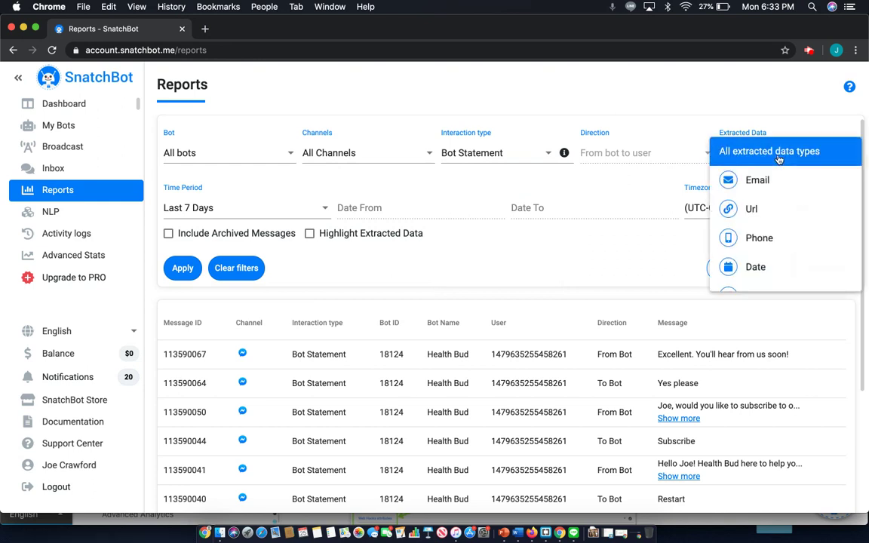
{"action": "scroll", "coordinate": [761, 189], "scroll_direction": "down", "scroll_amount": 3}
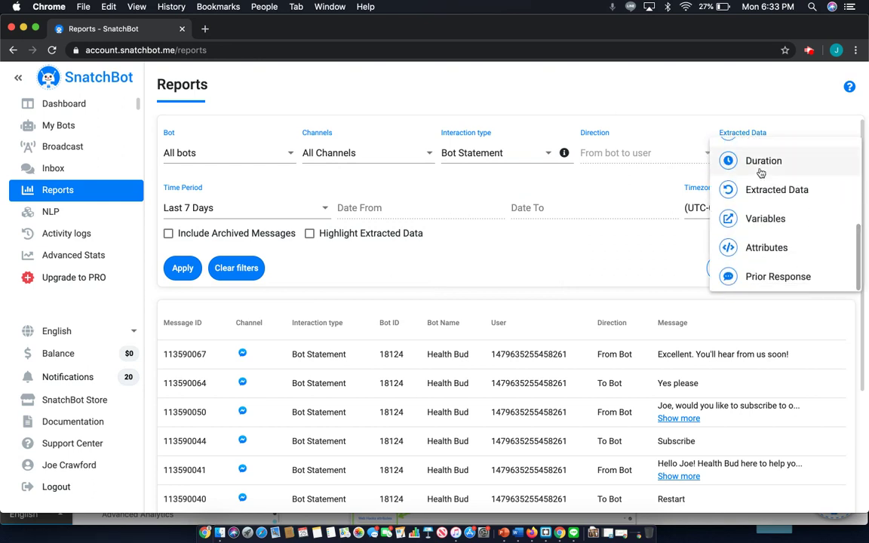
{"action": "left_click", "coordinate": [766, 247]}
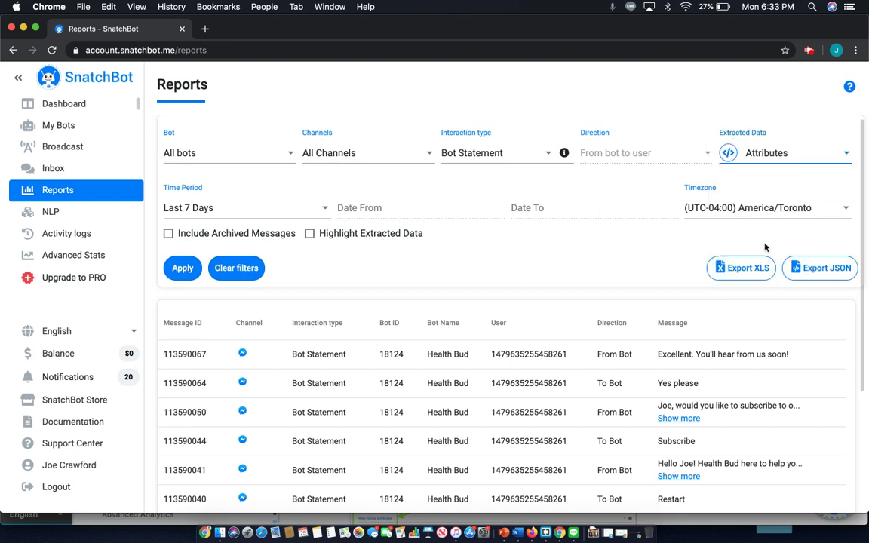
{"action": "left_click", "coordinate": [189, 268]}
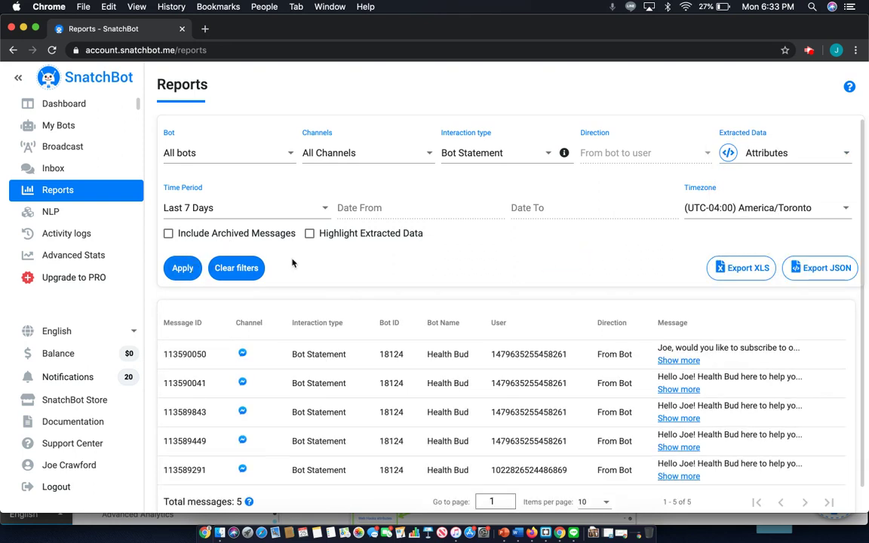
{"action": "scroll", "coordinate": [464, 296], "scroll_direction": "down", "scroll_amount": 1}
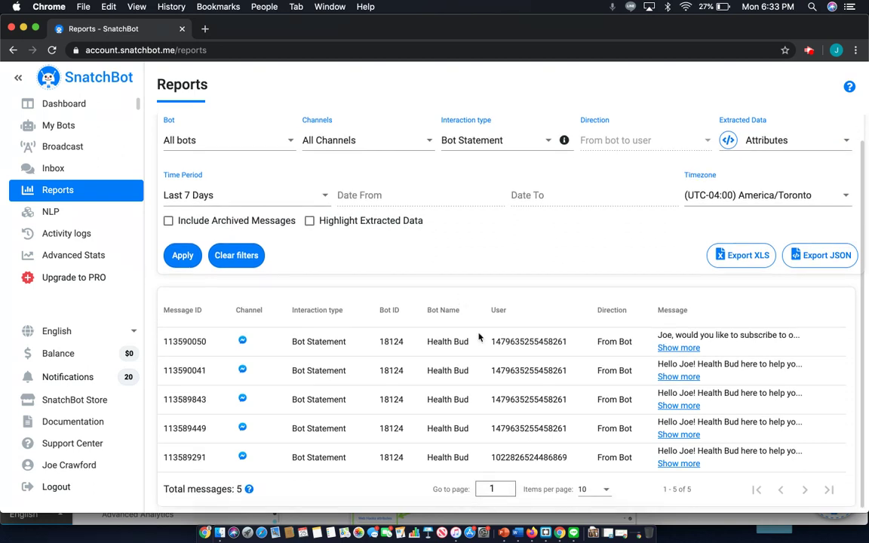
{"action": "scroll", "coordinate": [452, 303], "scroll_direction": "up", "scroll_amount": 1}
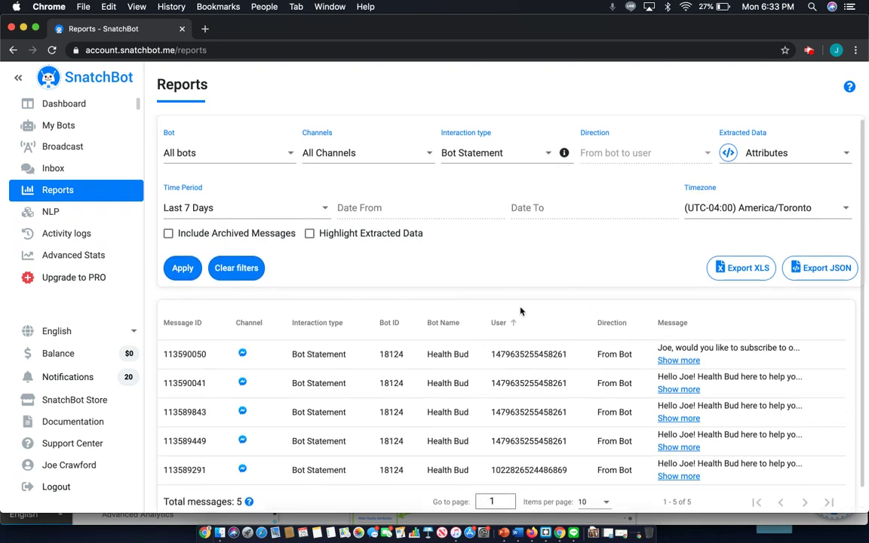
{"action": "scroll", "coordinate": [580, 304], "scroll_direction": "up", "scroll_amount": 1}
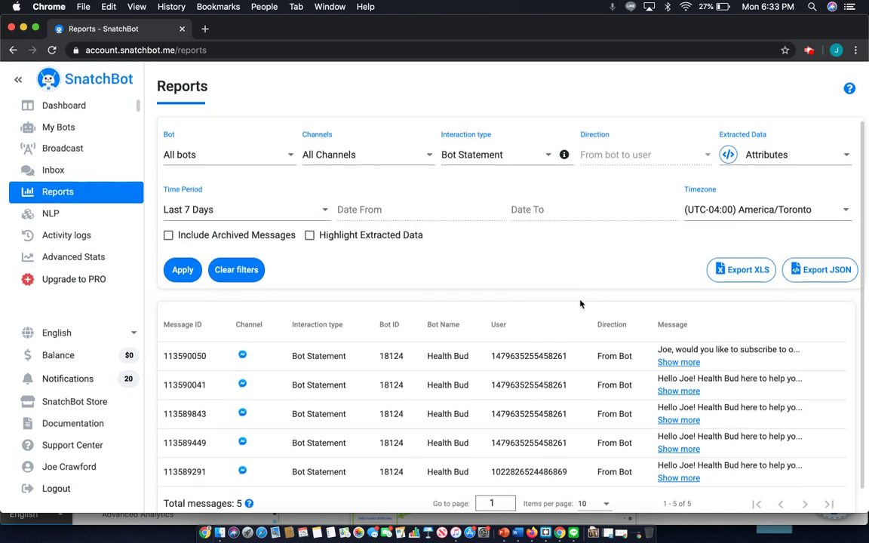
{"action": "scroll", "coordinate": [580, 304], "scroll_direction": "down", "scroll_amount": 1}
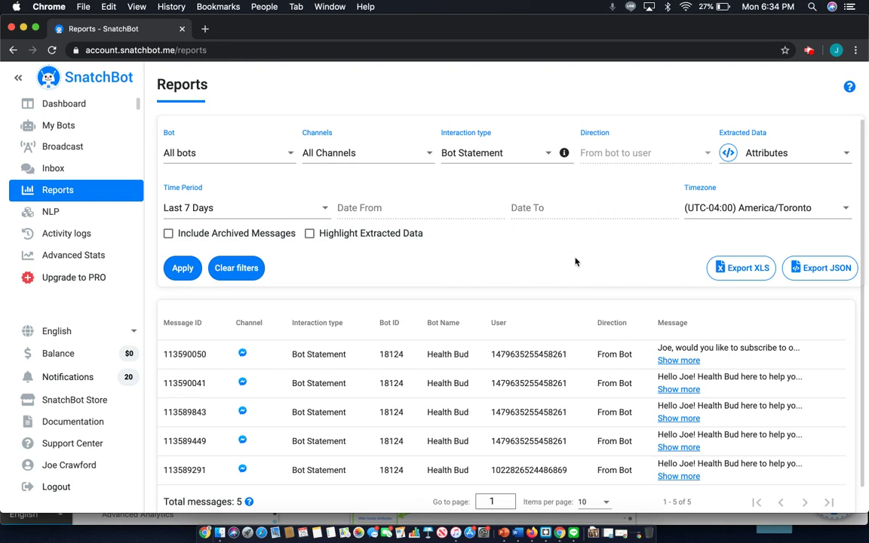
{"action": "scroll", "coordinate": [575, 262], "scroll_direction": "down", "scroll_amount": 1}
{"action": "scroll", "coordinate": [575, 262], "scroll_direction": "up", "scroll_amount": 1}
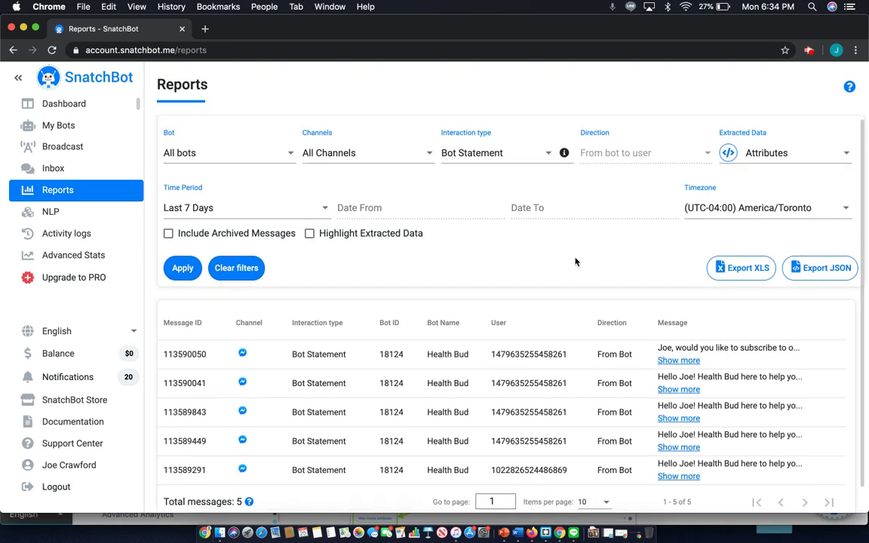